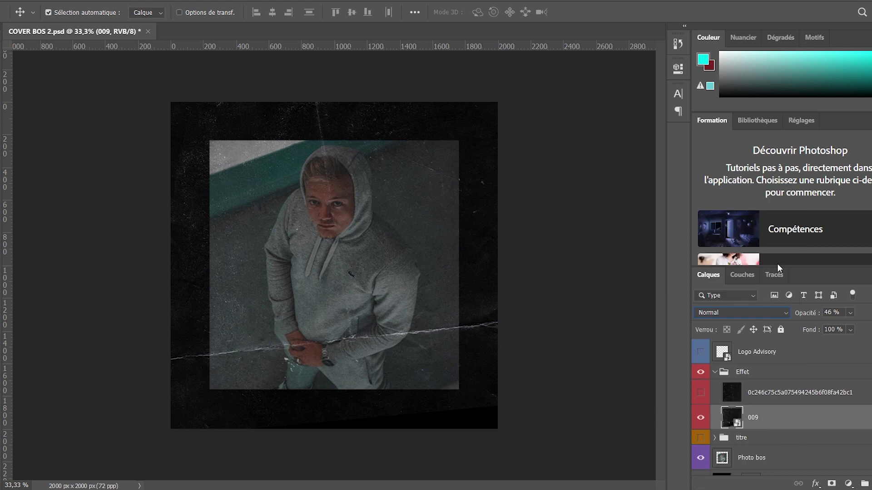
Step: Set the 009 texture layer's blend mode to Lumière tamisée and its opacity to 45 %
{"action": "left_click", "coordinate": [850, 312]}
{"action": "left_click_drag", "start_coordinate": [855, 326], "coordinate": [870, 325]}
{"action": "key", "text": "Return"}
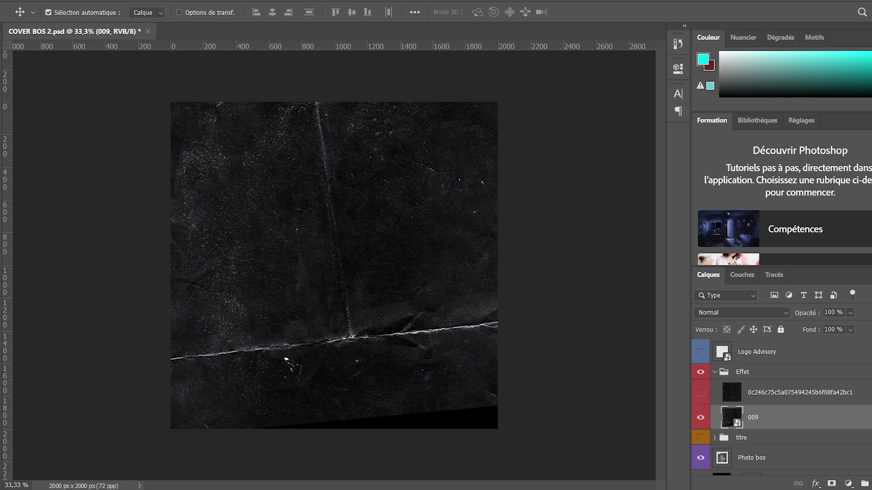
{"action": "left_click", "coordinate": [769, 312]}
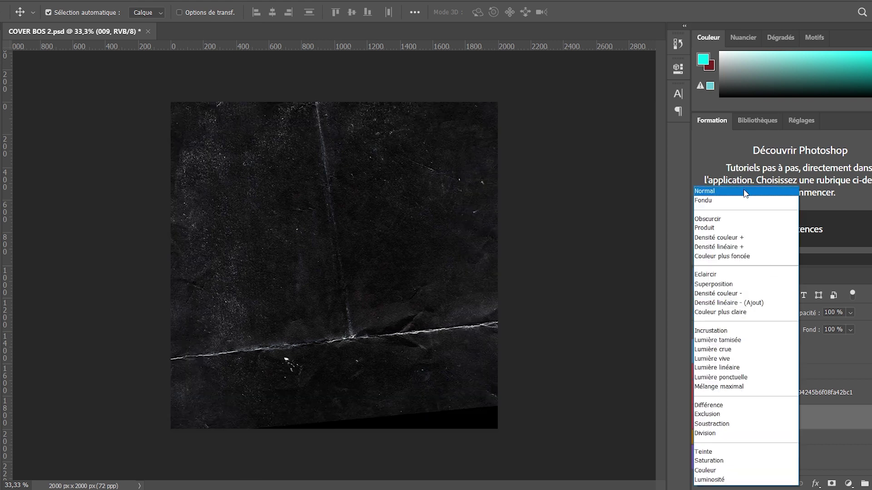
{"action": "left_click", "coordinate": [723, 340]}
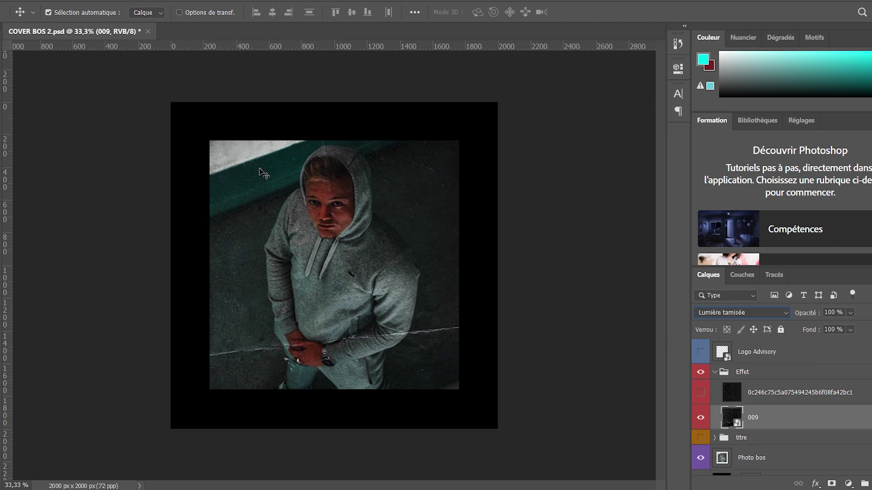
{"action": "left_click", "coordinate": [850, 313]}
{"action": "left_click_drag", "start_coordinate": [863, 327], "coordinate": [822, 329]}
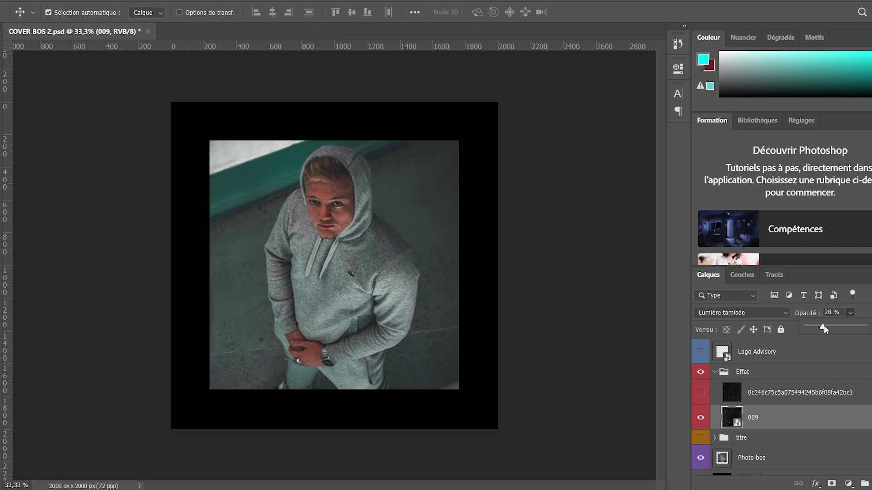
{"action": "left_click_drag", "start_coordinate": [823, 327], "coordinate": [833, 327]}
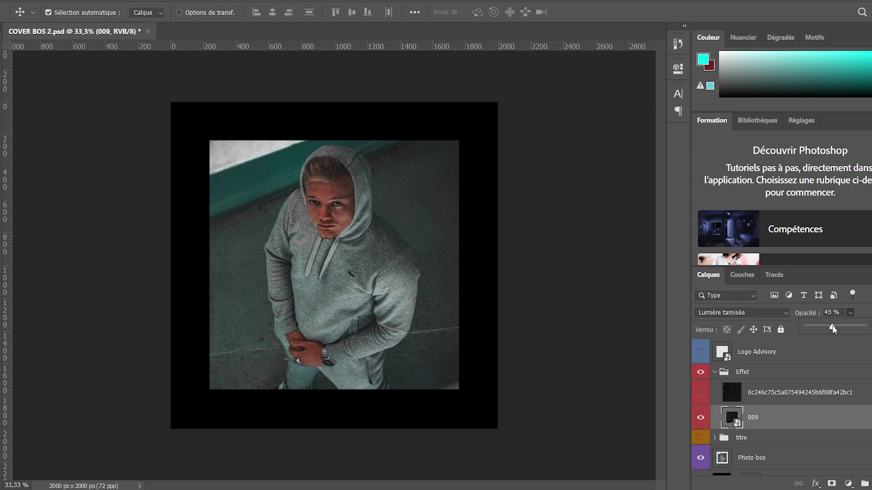
Step: Show the 0c246c75c5a075494245b6f08fa42bc1 texture layer and set its blend mode to Eclaircir
{"action": "left_click", "coordinate": [780, 393]}
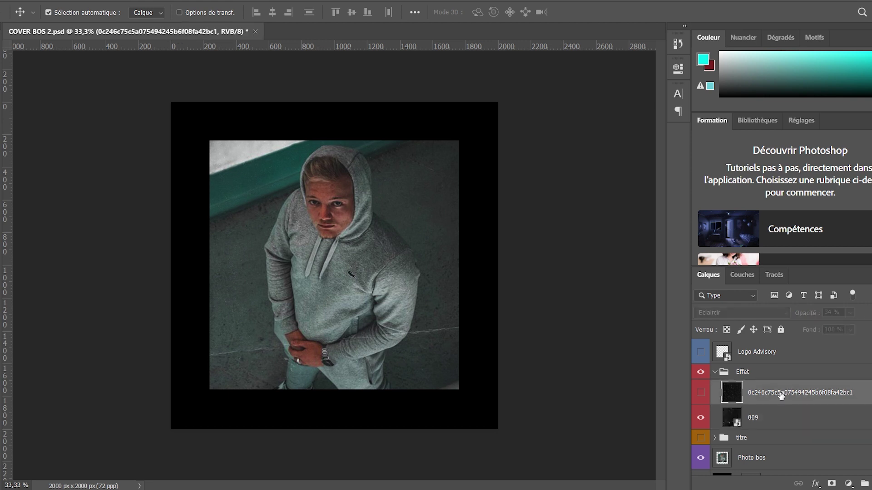
{"action": "left_click", "coordinate": [701, 392]}
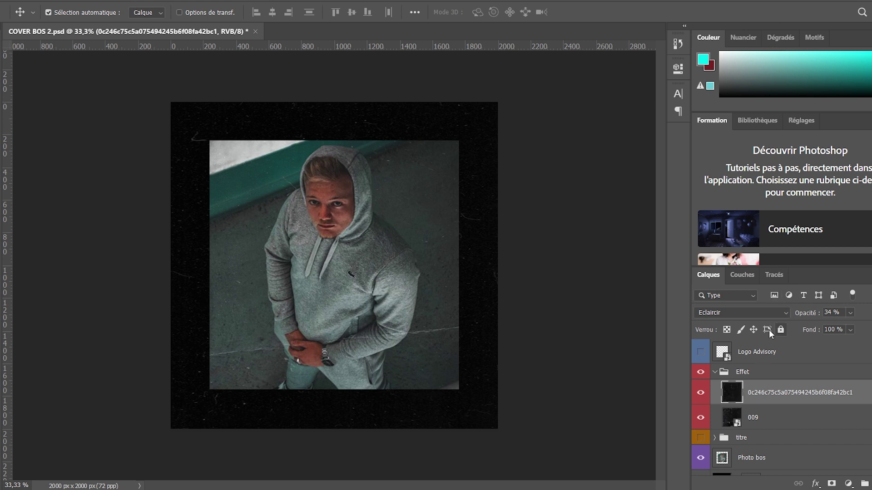
{"action": "left_click", "coordinate": [763, 309]}
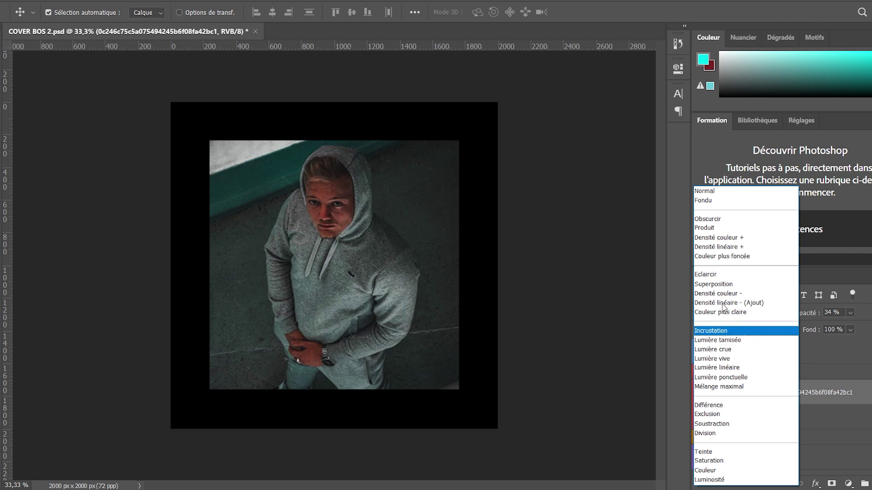
{"action": "left_click", "coordinate": [707, 273]}
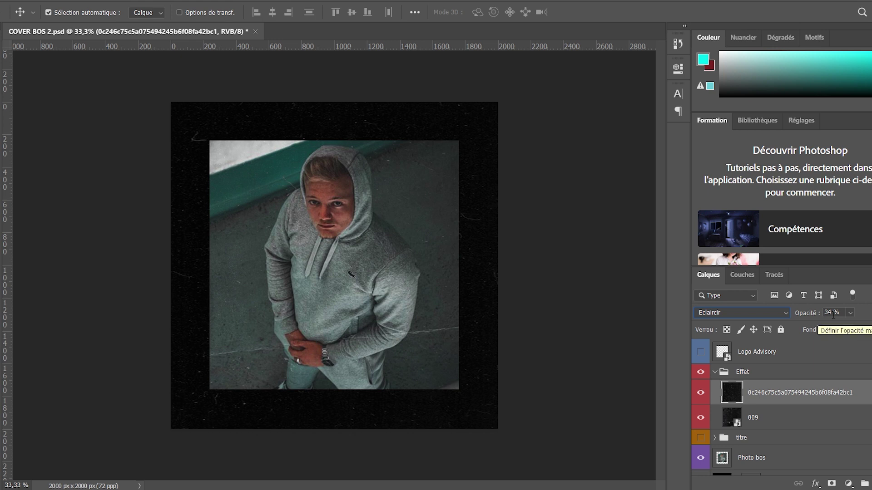
Step: Collapse the Effet group, make the titre group visible and expand it
{"action": "left_click", "coordinate": [715, 373]}
{"action": "left_click", "coordinate": [727, 389]}
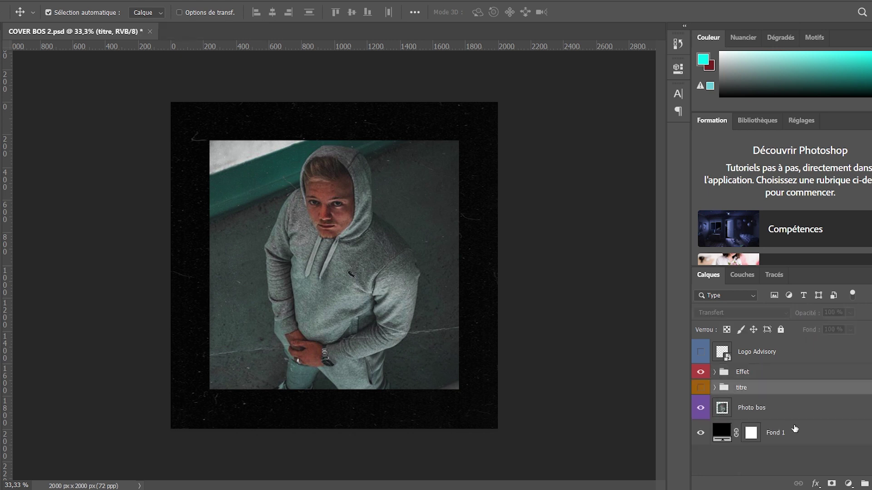
{"action": "left_click", "coordinate": [701, 387]}
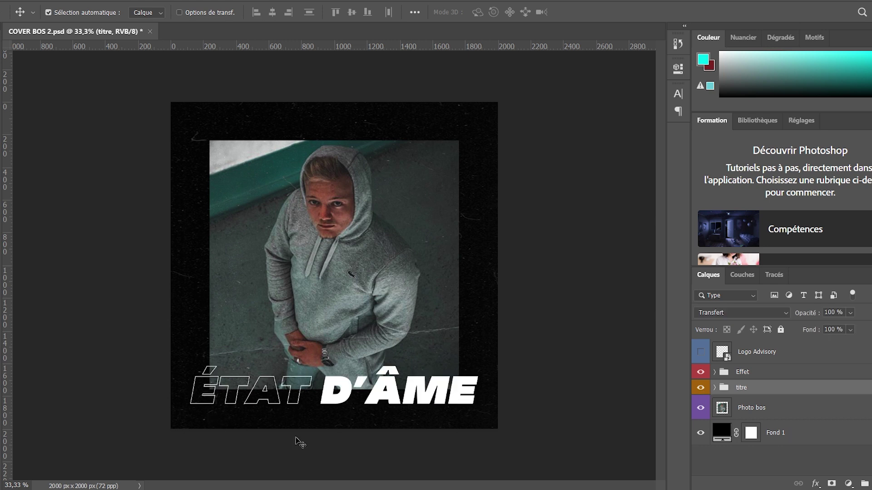
{"action": "left_click", "coordinate": [715, 388]}
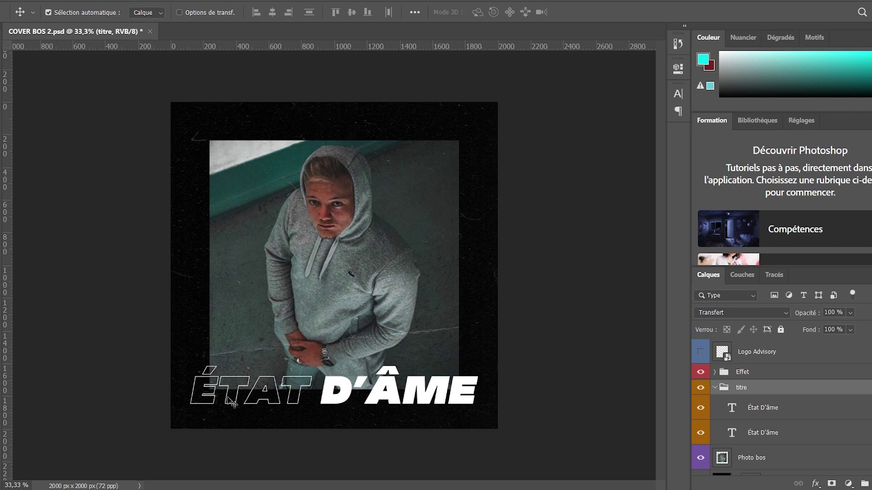
Step: Examine which font each of the words D'ÂME and ÉTAT uses in the title text
{"action": "key", "text": "t"}
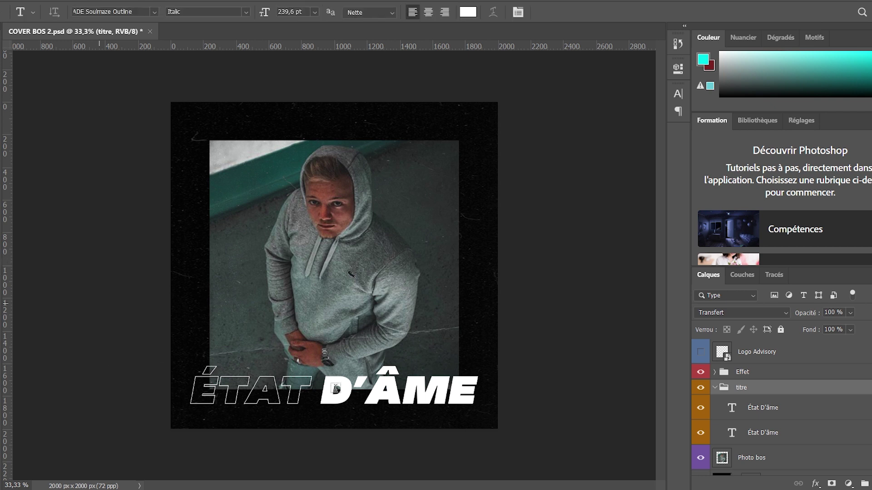
{"action": "double_click", "coordinate": [394, 405]}
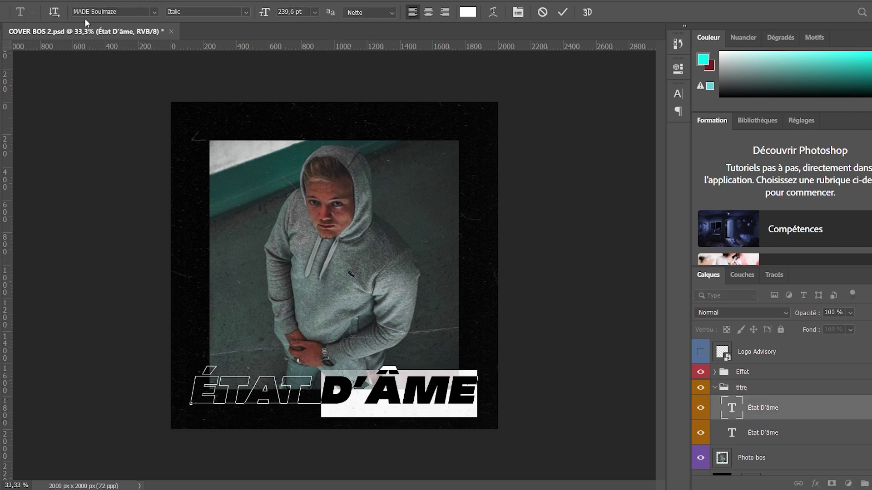
{"action": "left_click", "coordinate": [154, 11]}
{"action": "left_click", "coordinate": [1, 50]}
{"action": "double_click", "coordinate": [275, 394]}
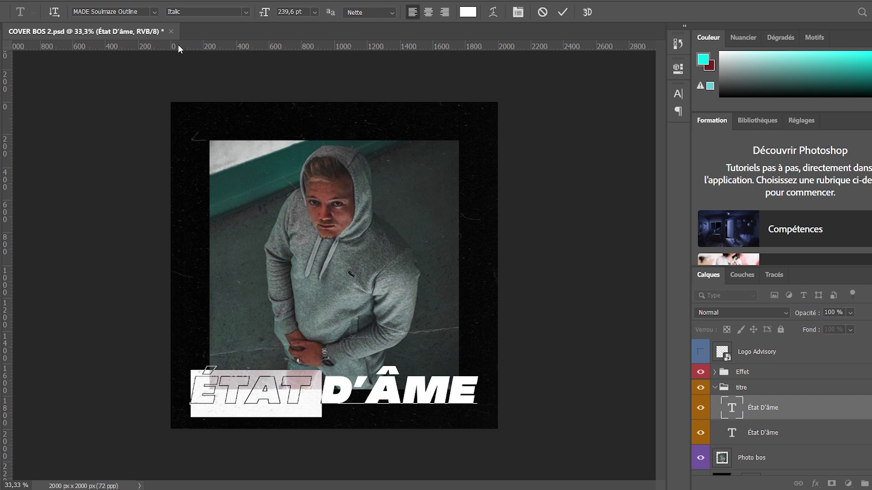
Step: Add the text TEST in Arial Narrow at 300 pt over the photo and try to move it upward
{"action": "left_click", "coordinate": [1, 30]}
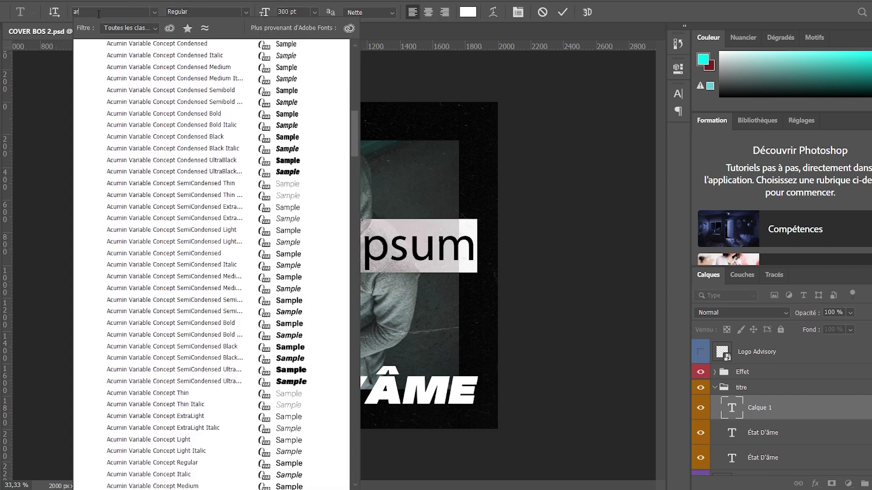
{"action": "key", "text": "BackSpace"}
{"action": "key", "text": "BackSpace"}
{"action": "type", "text": "ar"}
{"action": "left_click", "coordinate": [146, 92]}
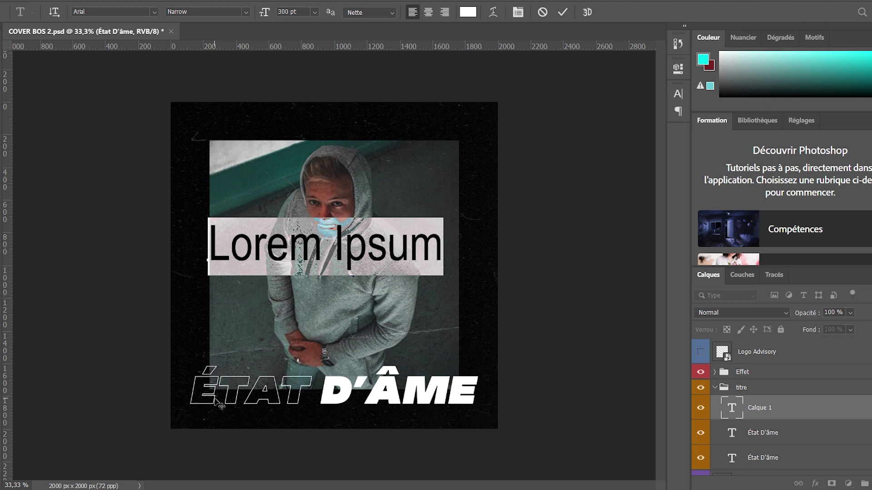
{"action": "left_click", "coordinate": [268, 235]}
{"action": "triple_click", "coordinate": [269, 234]}
{"action": "type", "text": "TEST"}
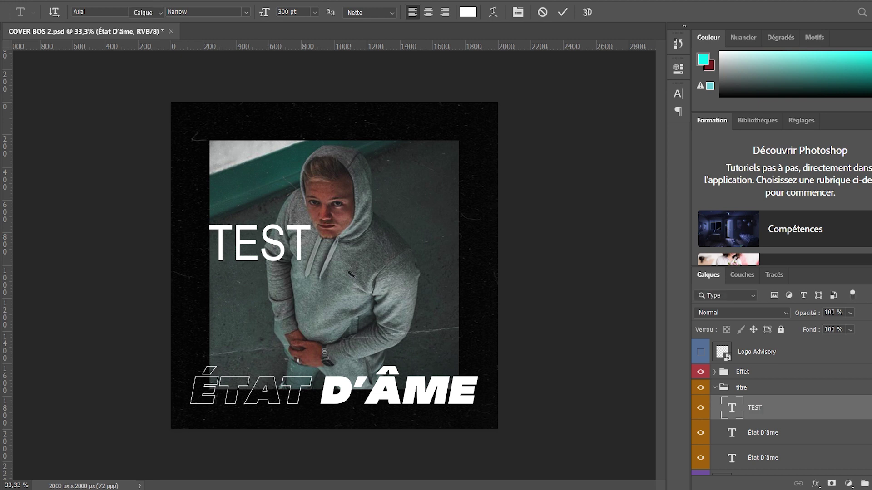
{"action": "key", "text": "ctrl+Return"}
{"action": "key", "text": "v"}
{"action": "left_click_drag", "start_coordinate": [281, 241], "coordinate": [280, 220]}
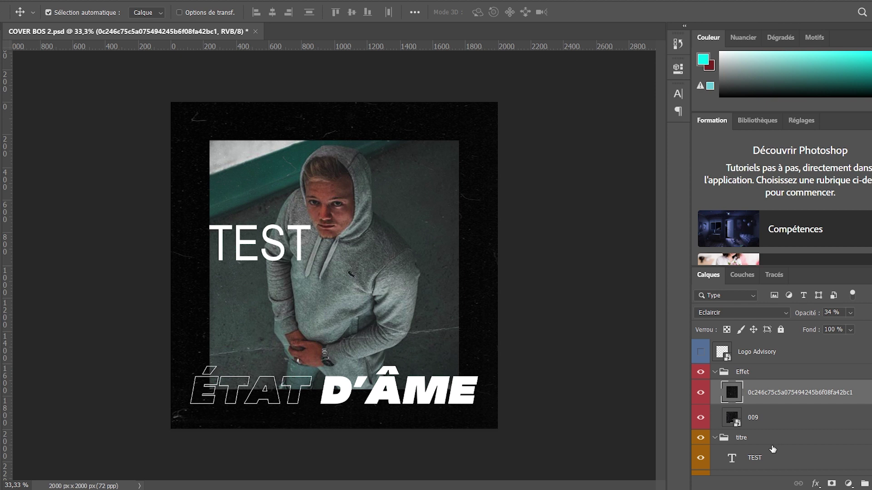
Step: Convert the TEST text layer into a shape
{"action": "left_click", "coordinate": [771, 443]}
{"action": "left_click", "coordinate": [762, 457]}
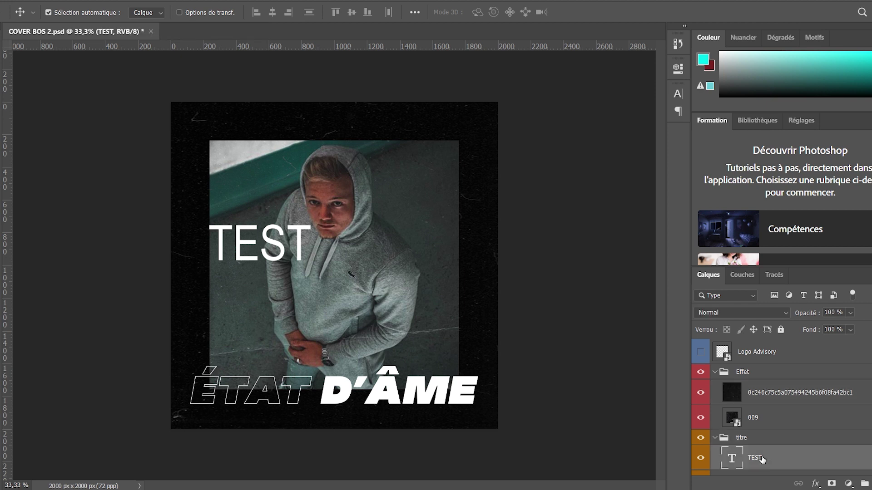
{"action": "right_click", "coordinate": [761, 458]}
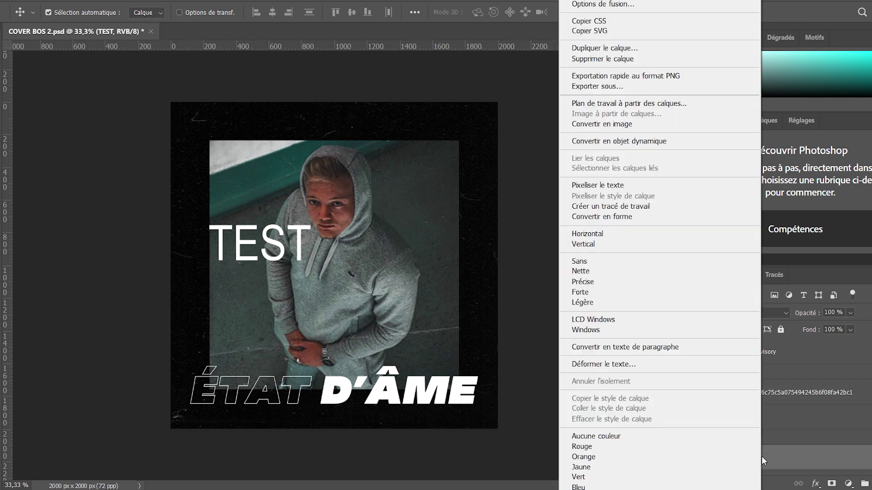
{"action": "left_click", "coordinate": [631, 217]}
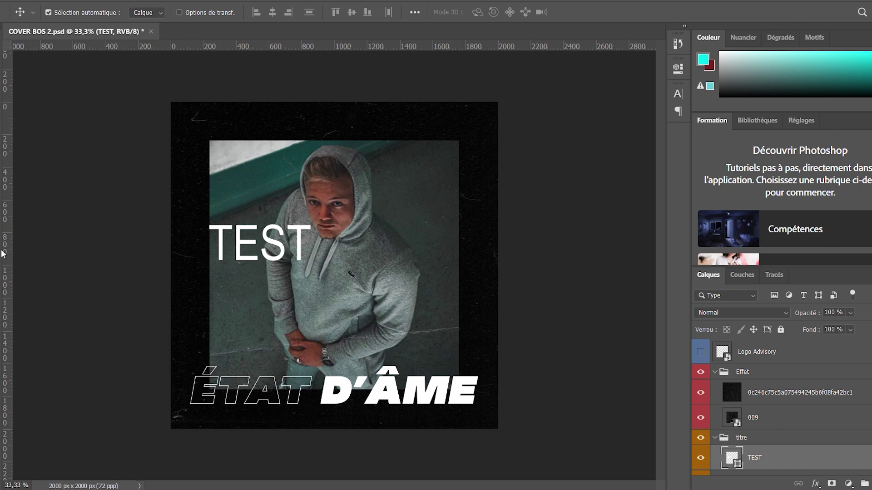
Step: Remove the fill of the TEST shape and give it a white outline 6,99 px wide
{"action": "key", "text": "t"}
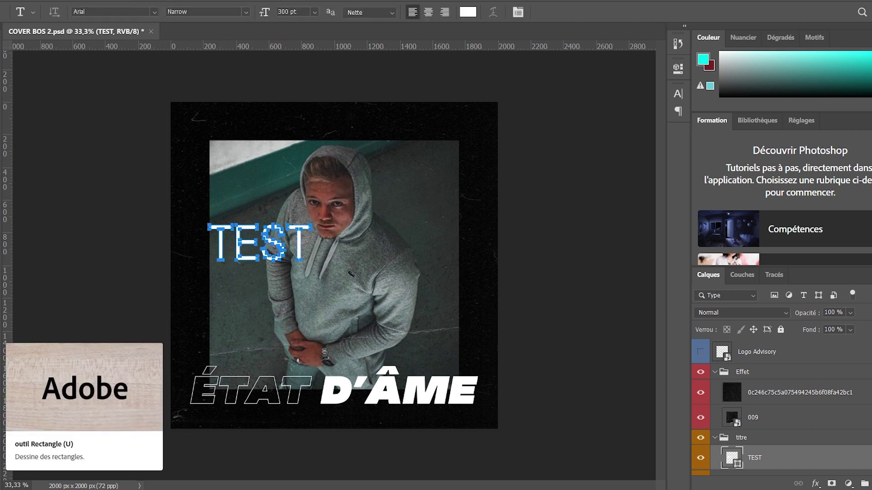
{"action": "key", "text": "u"}
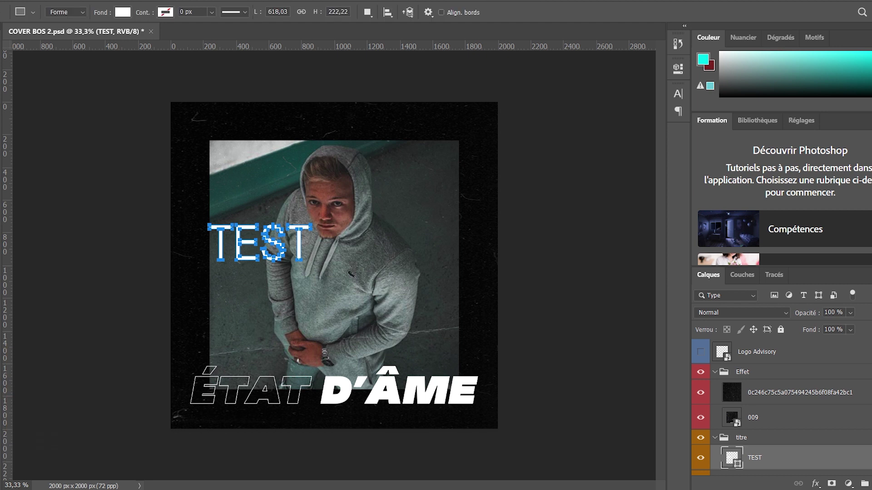
{"action": "left_click", "coordinate": [122, 12]}
{"action": "left_click", "coordinate": [51, 35]}
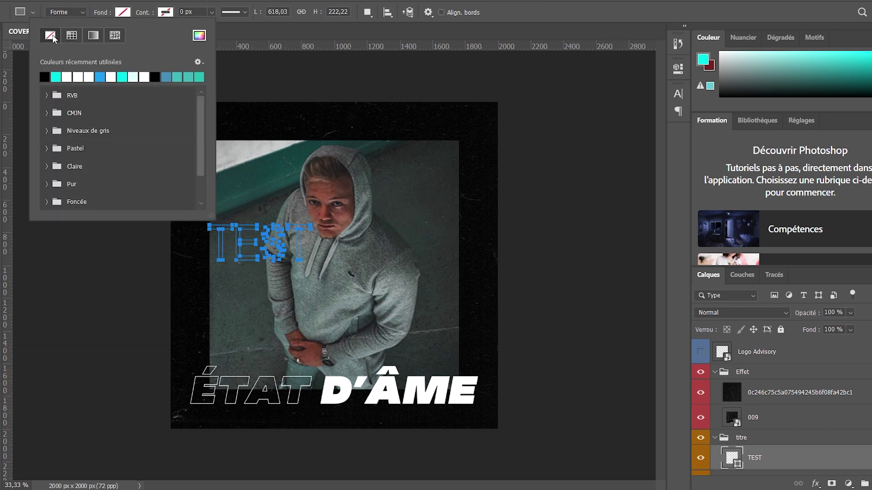
{"action": "left_click", "coordinate": [167, 12]}
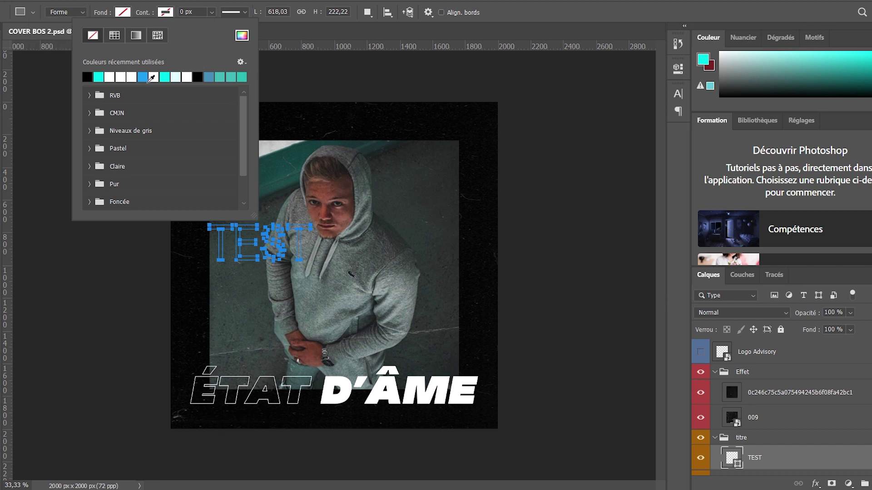
{"action": "left_click", "coordinate": [115, 77]}
{"action": "left_click", "coordinate": [196, 11]}
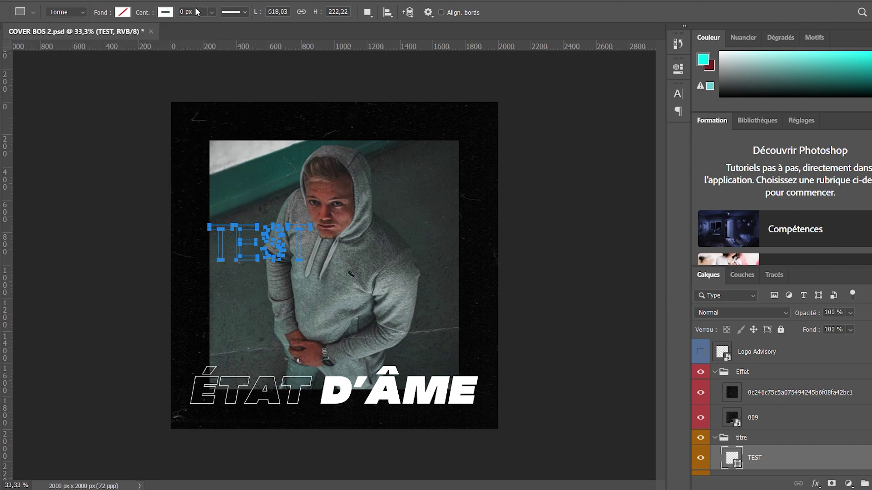
{"action": "left_click", "coordinate": [209, 12]}
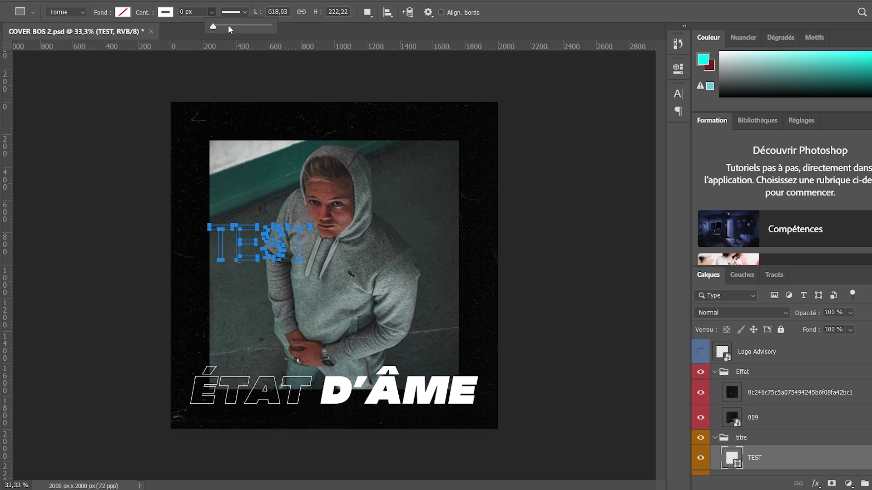
{"action": "left_click", "coordinate": [227, 26]}
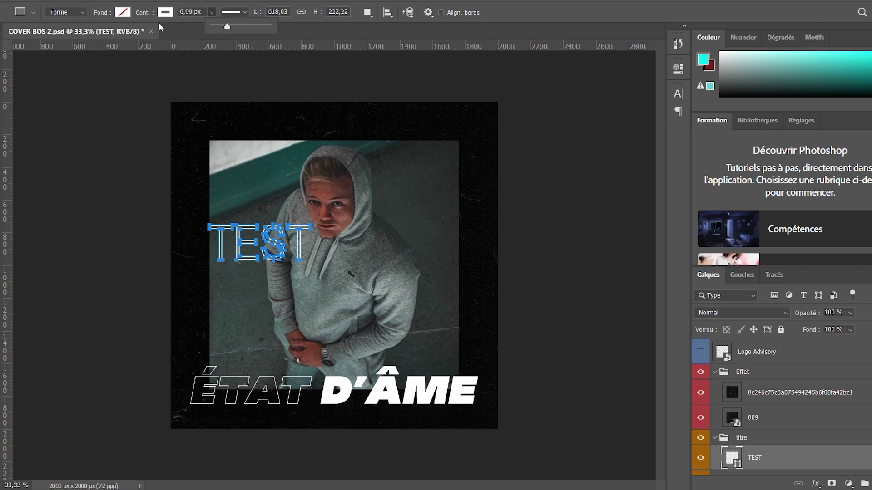
Step: Try to move the outlined TEST shape, and delete its layer
{"action": "key", "text": "v"}
{"action": "left_click_drag", "start_coordinate": [321, 263], "coordinate": [285, 253]}
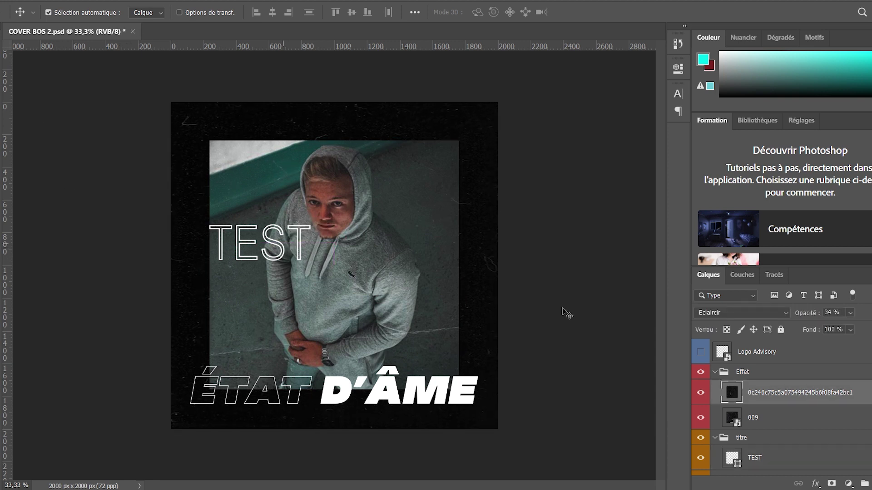
{"action": "left_click", "coordinate": [786, 458]}
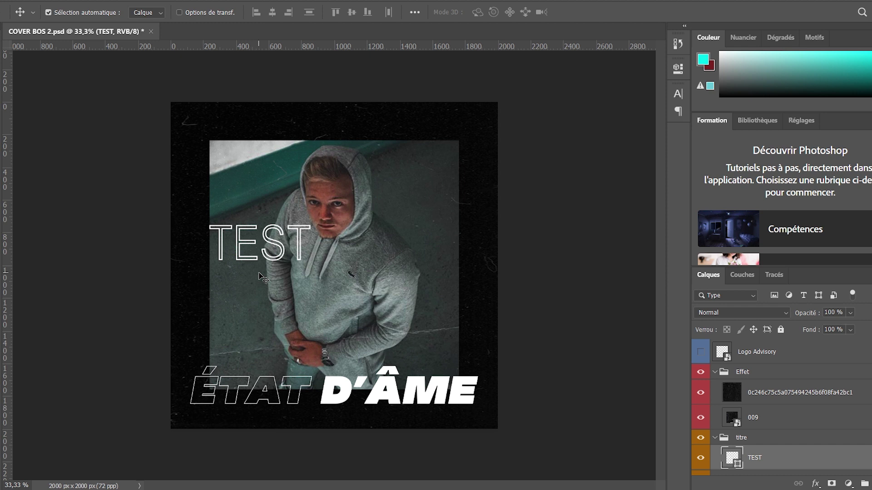
{"action": "key", "text": "Delete"}
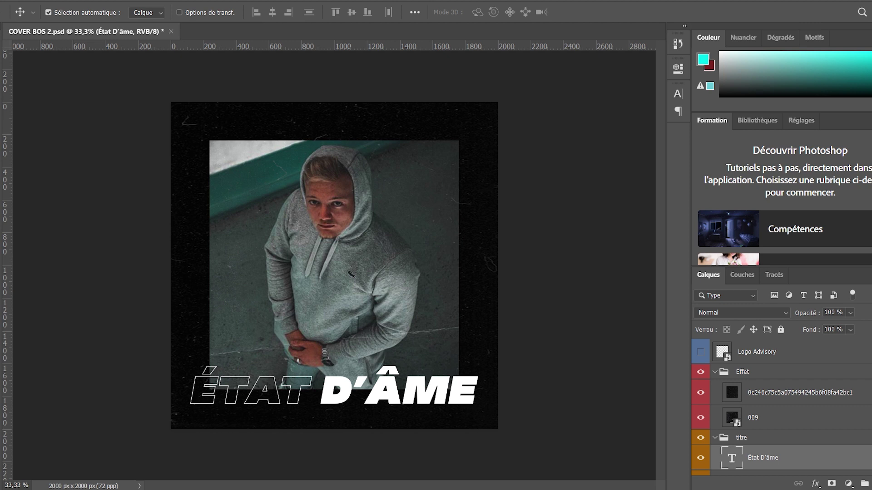
Step: Check the fonts of ÉTAT and D'ÂME in the title again and exit text editing
{"action": "key", "text": "t"}
{"action": "left_click", "coordinate": [262, 399]}
{"action": "double_click", "coordinate": [262, 400]}
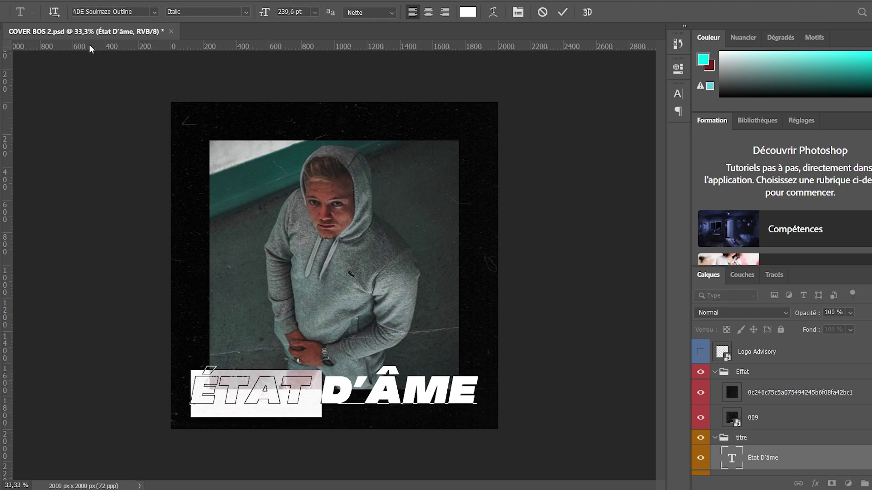
{"action": "double_click", "coordinate": [390, 383]}
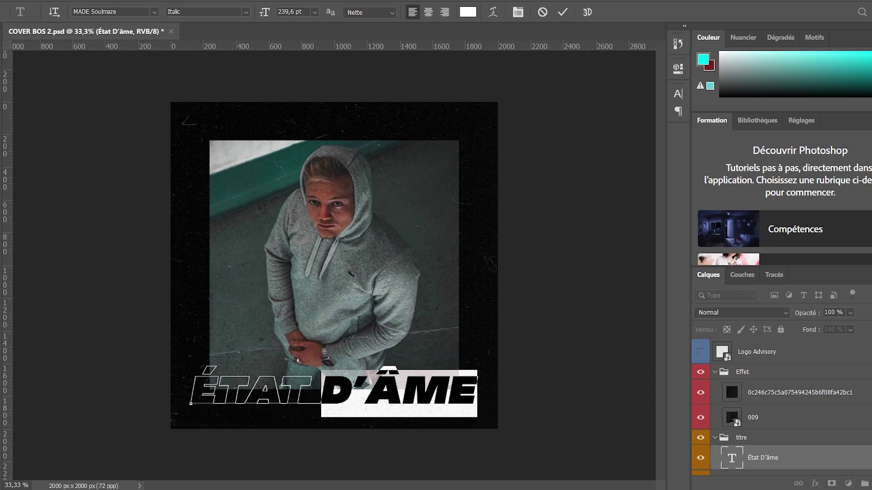
{"action": "key", "text": "ctrl+Return"}
{"action": "key", "text": "v"}
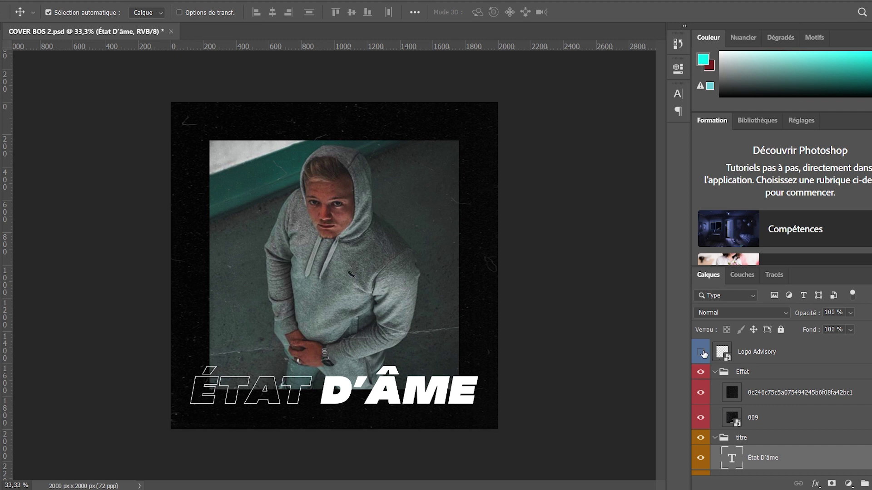
Step: Show the Logo Advisory layer on the album cover
{"action": "left_click", "coordinate": [701, 352]}
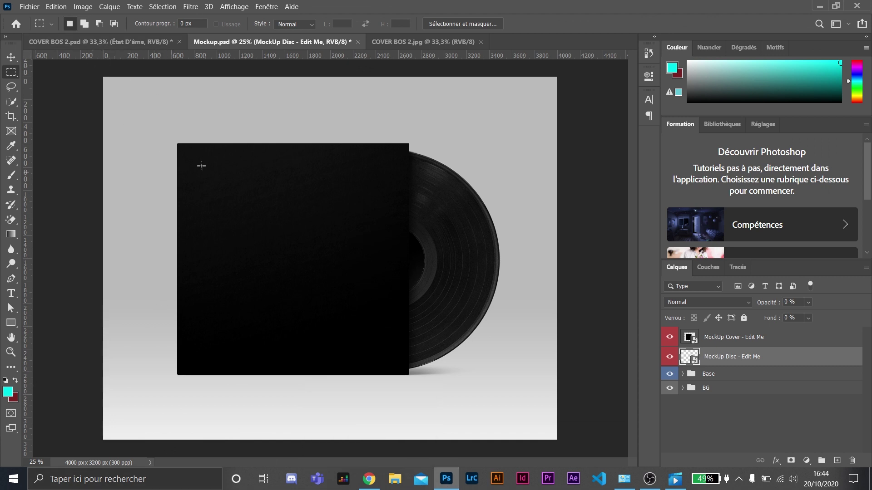
{"action": "left_click_drag", "start_coordinate": [170, 127], "coordinate": [422, 415]}
{"action": "left_click", "coordinate": [521, 362]}
{"action": "left_click_drag", "start_coordinate": [550, 393], "coordinate": [367, 153]}
{"action": "left_click", "coordinate": [367, 153]}
{"action": "left_click_drag", "start_coordinate": [177, 146], "coordinate": [417, 357]}
{"action": "left_click", "coordinate": [429, 228]}
{"action": "left_click_drag", "start_coordinate": [429, 228], "coordinate": [370, 310]}
{"action": "left_click", "coordinate": [480, 281]}
Step: Open the contents of the MockUp Cover - Edit Me smart object and paste the copied album cover artwork into it
{"action": "left_click", "coordinate": [689, 341]}
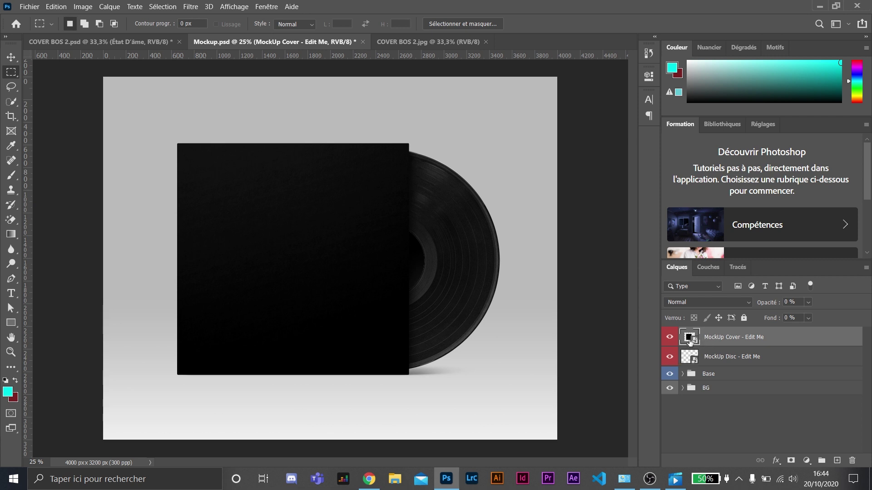
{"action": "double_click", "coordinate": [689, 341]}
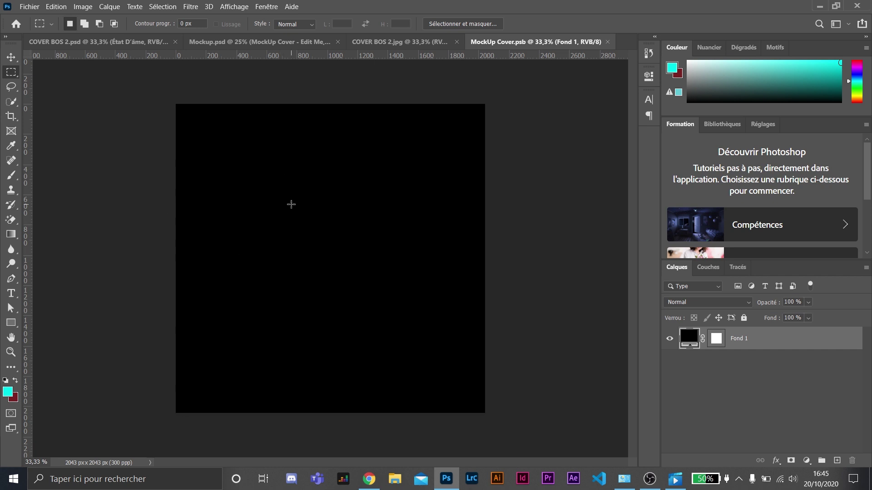
{"action": "key", "text": "ctrl+v"}
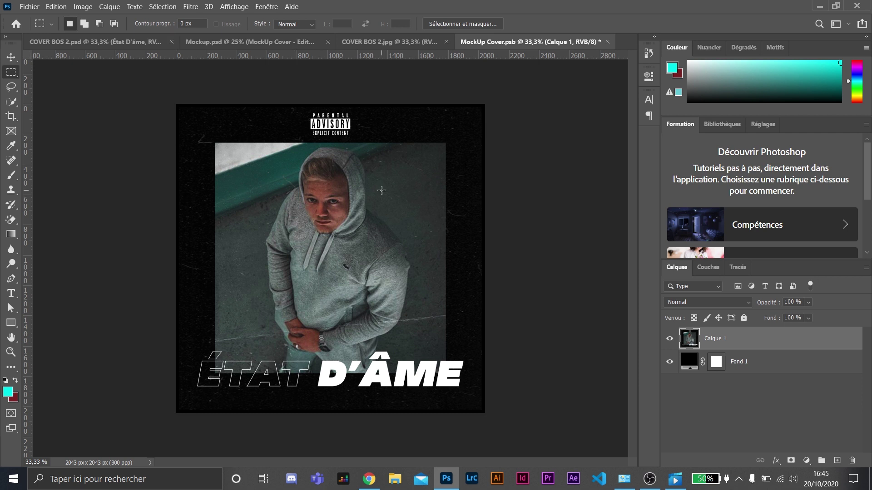
Step: Save the cover smart object's contents and return to the Mockup.psd document
{"action": "key", "text": "ctrl+s"}
{"action": "left_click", "coordinate": [29, 7]}
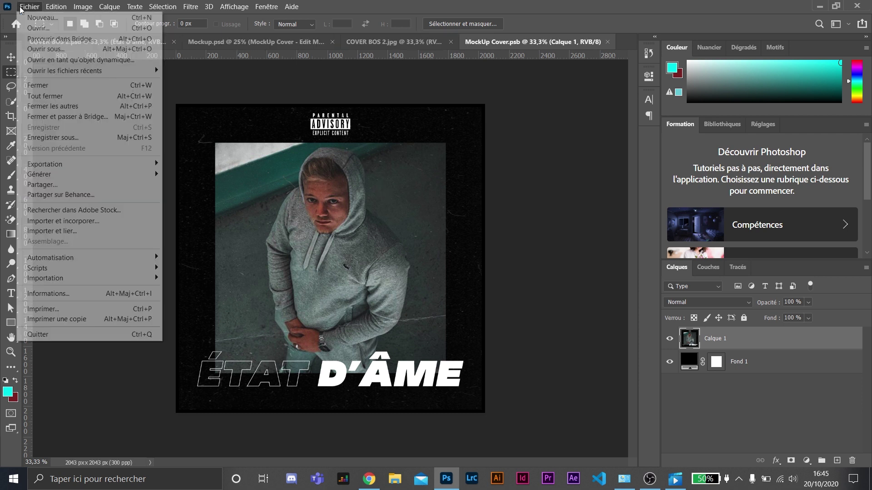
{"action": "left_click", "coordinate": [336, 281]}
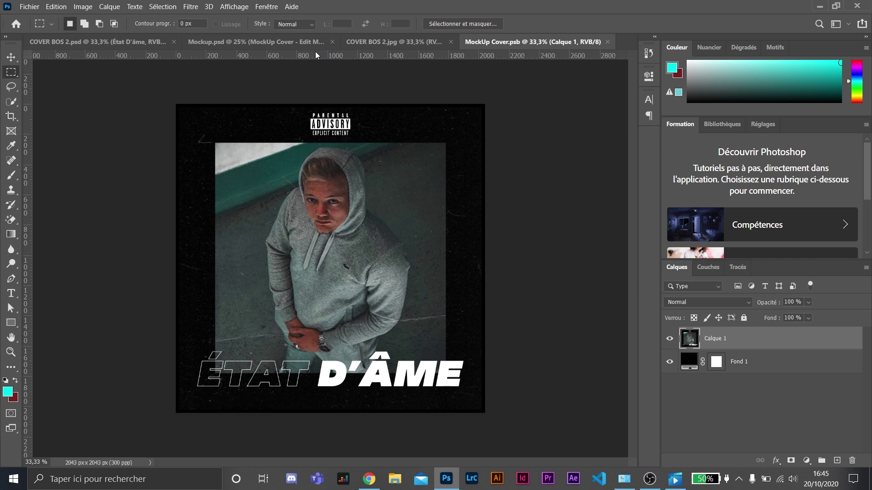
{"action": "left_click", "coordinate": [296, 40]}
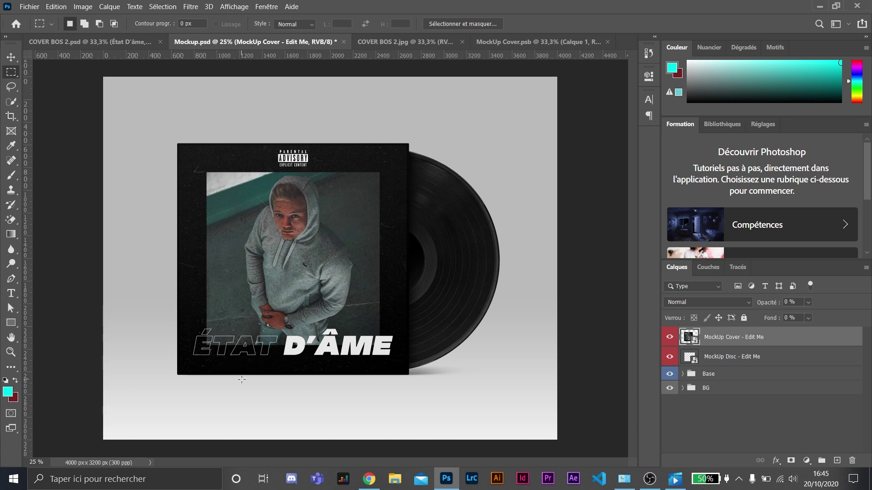
Step: Open the contents of the MockUp Disc - Edit Me smart object
{"action": "double_click", "coordinate": [689, 358]}
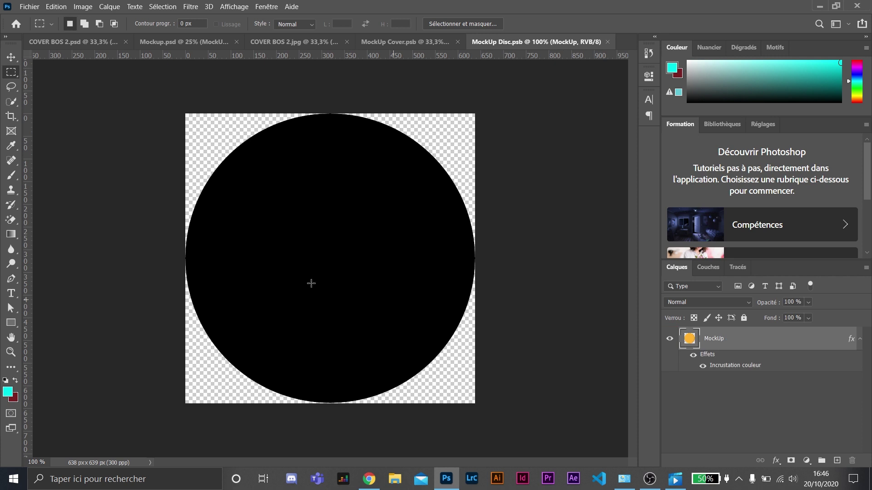